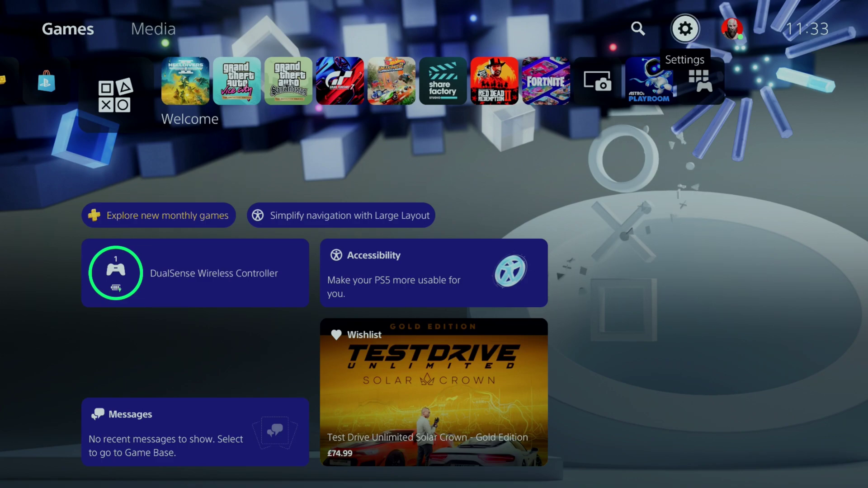
- From the home screen Settings, go to Guide & Tips, Health and Safety, and Other Information
key("Right")
key("Left")
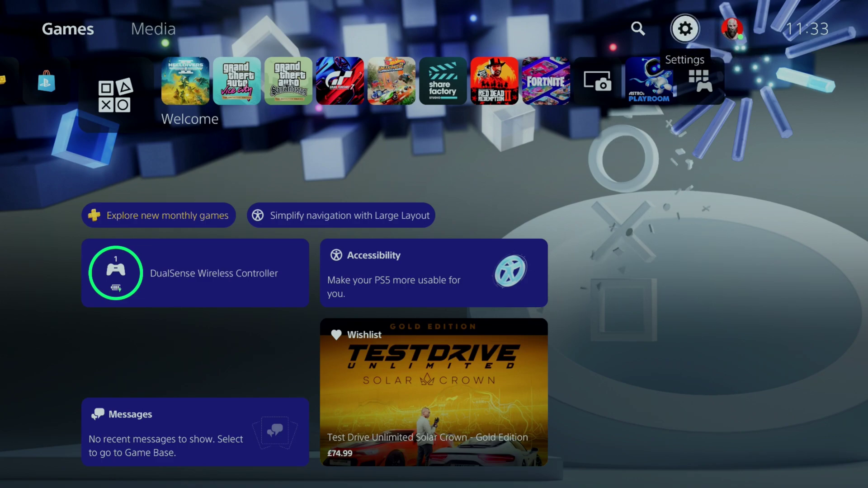
key("Return")
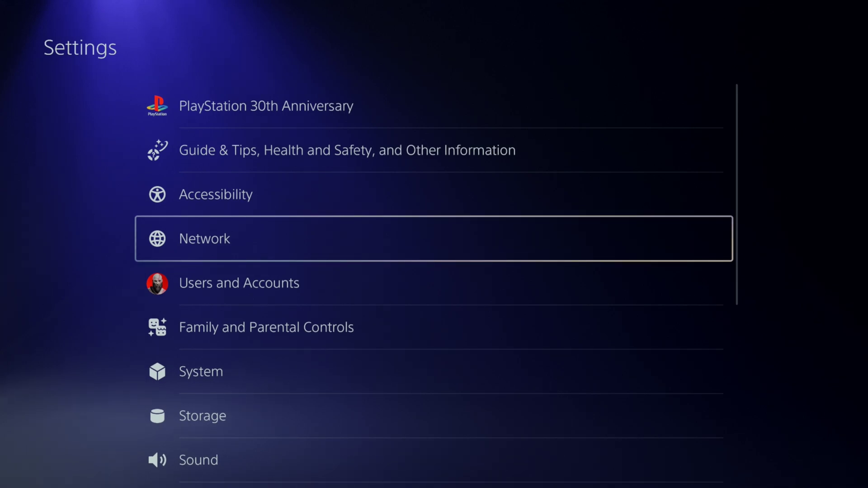
key("Up")
key("Up")
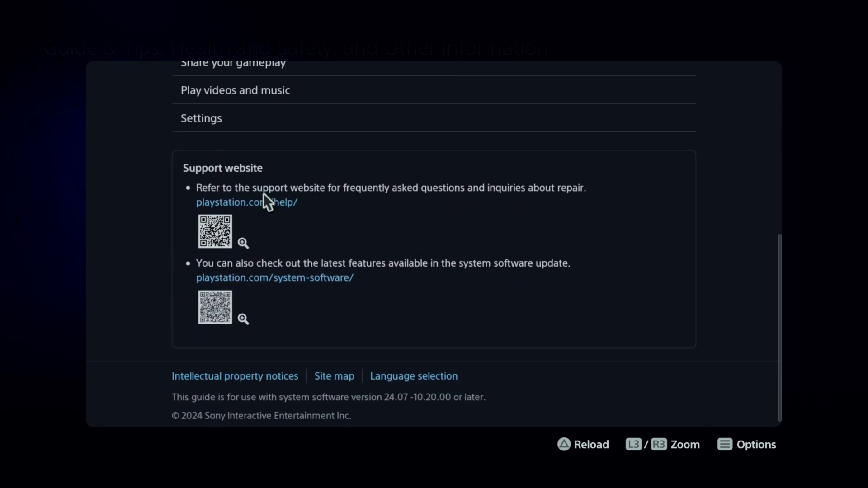
- Follow playstation.com/help to Safety, then PlayStation Safety for parents, then the parental controls guide
left_click(258, 204)
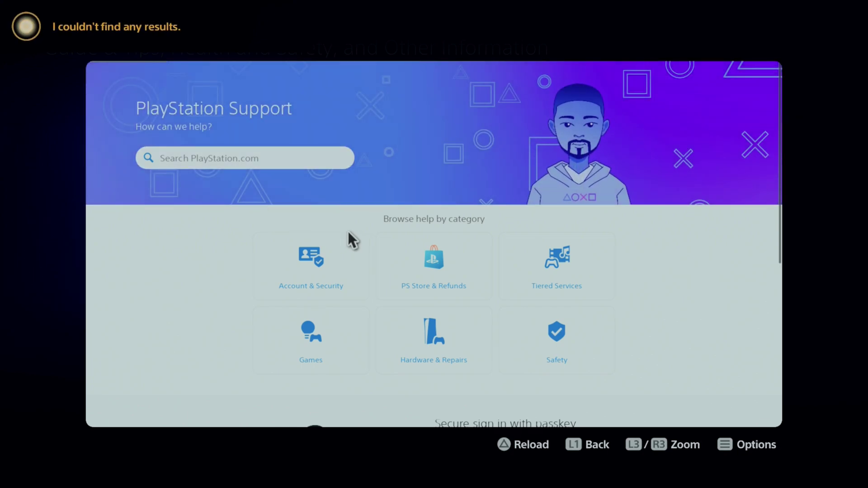
left_click(562, 346)
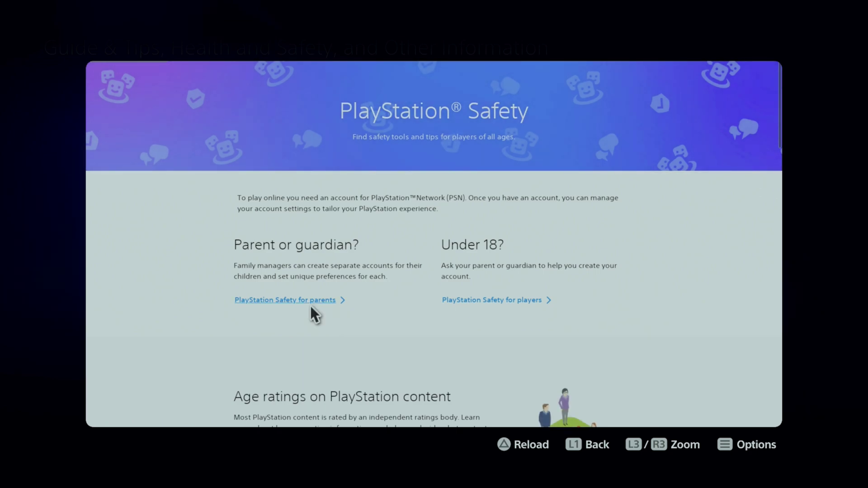
left_click(311, 304)
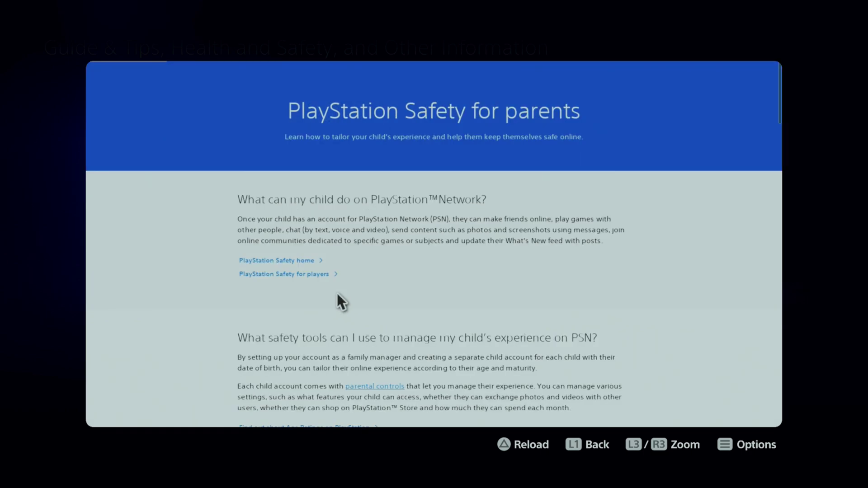
scroll(406, 265, "down", 2)
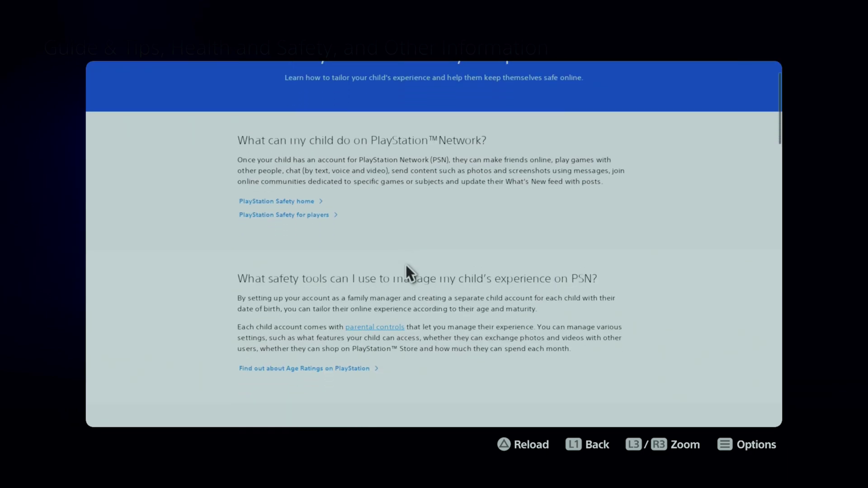
scroll(406, 265, "down", 5)
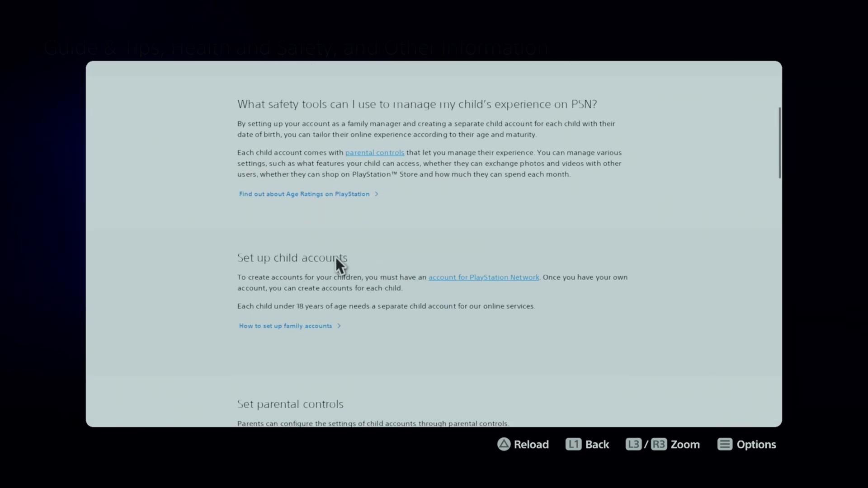
left_click(371, 158)
scroll(369, 159, "down", 3)
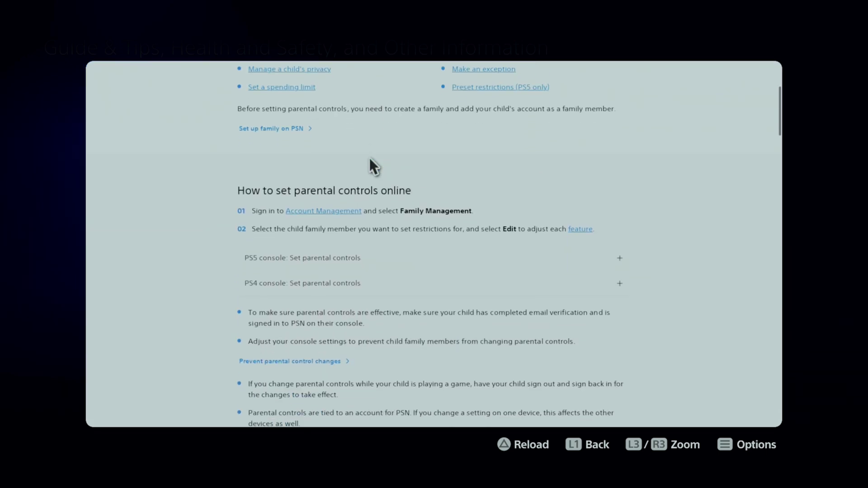
scroll(370, 166, "down", 1)
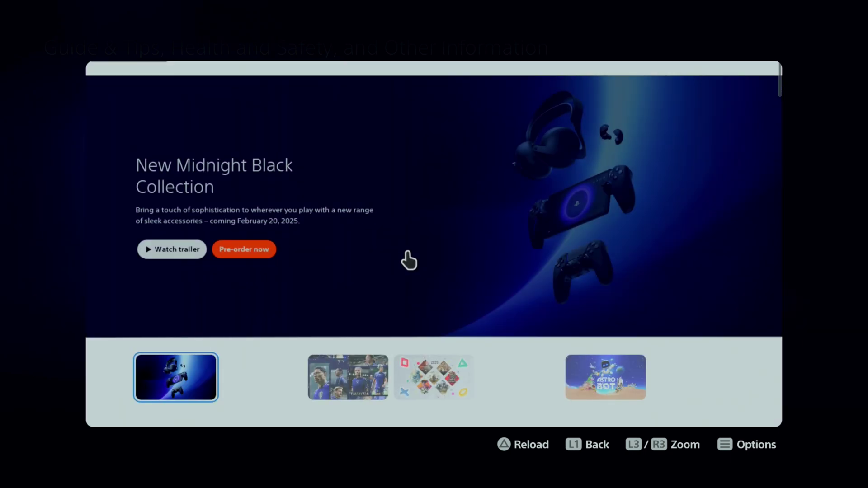
scroll(409, 260, "down", 5)
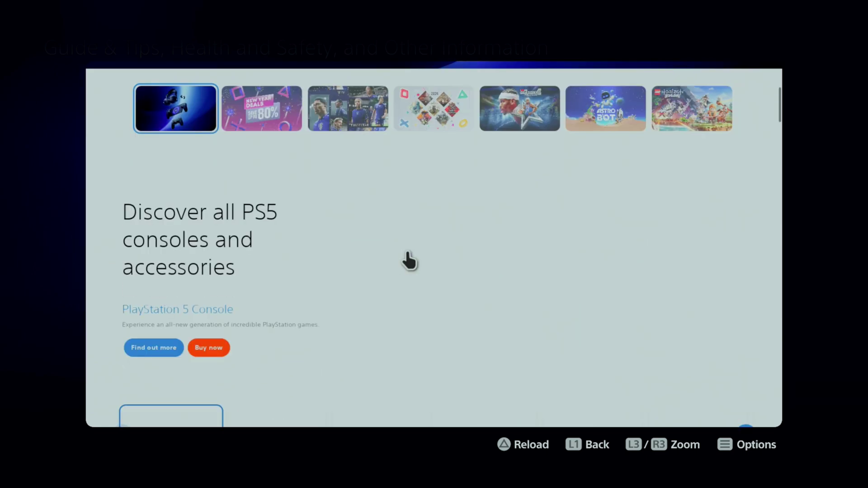
scroll(409, 260, "down", 4)
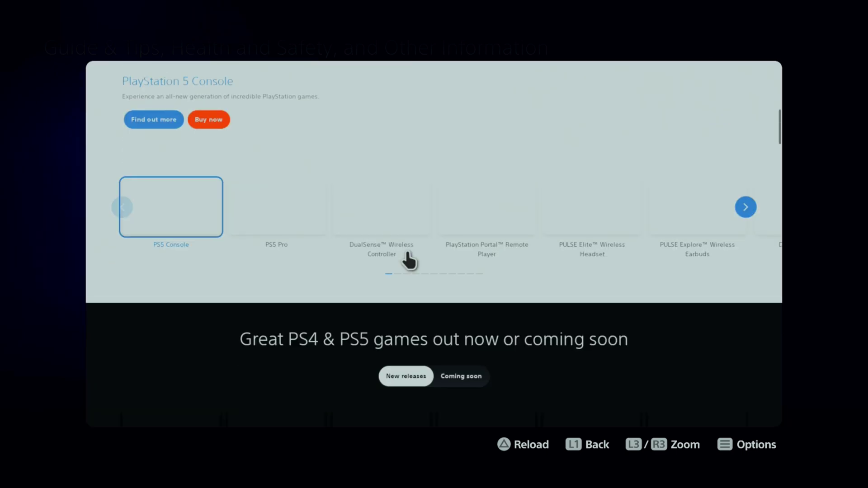
scroll(410, 260, "down", 4)
scroll(409, 260, "down", 8)
scroll(409, 260, "down", 8)
scroll(409, 260, "down", 8)
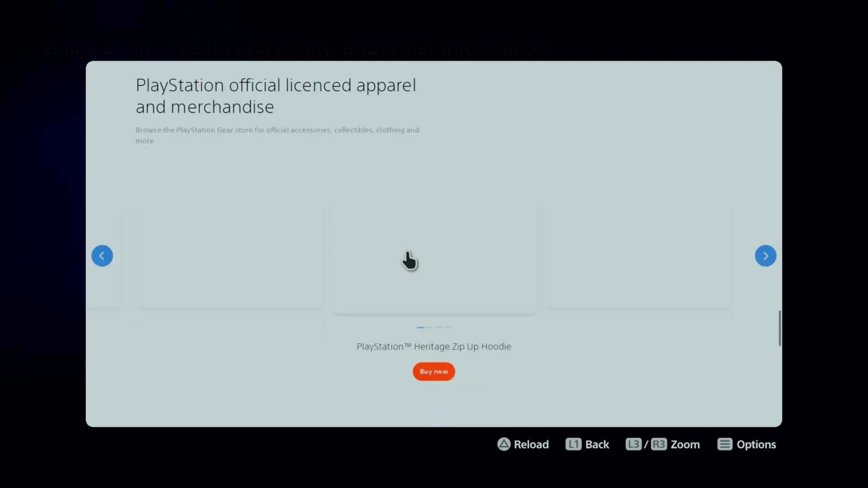
scroll(409, 260, "up", 5)
scroll(409, 260, "down", 5)
scroll(409, 260, "up", 20)
scroll(410, 260, "down", 4)
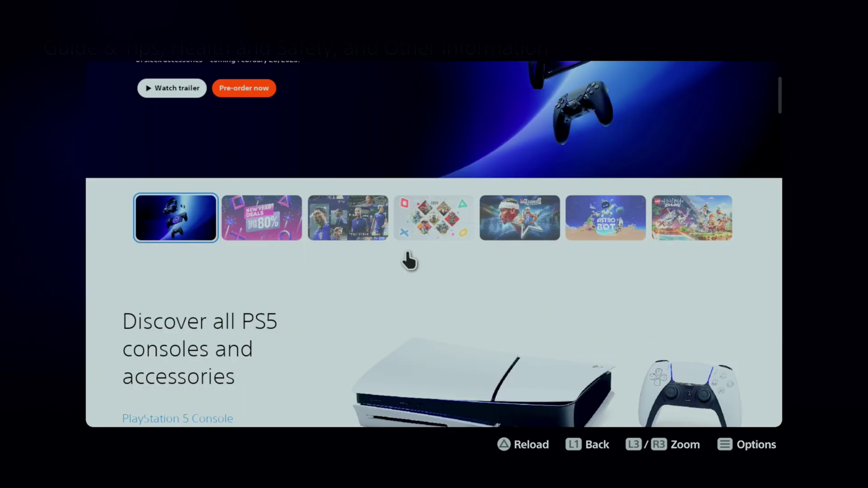
scroll(409, 260, "down", 5)
scroll(409, 260, "down", 10)
scroll(409, 260, "down", 5)
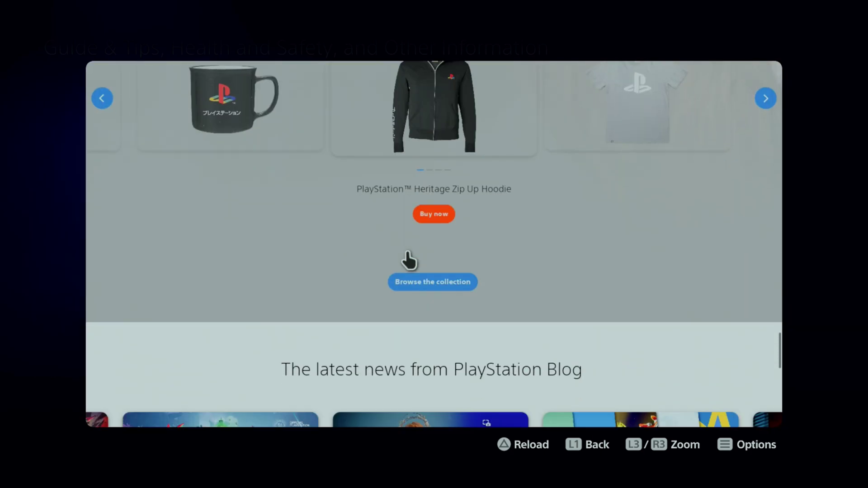
scroll(409, 260, "down", 5)
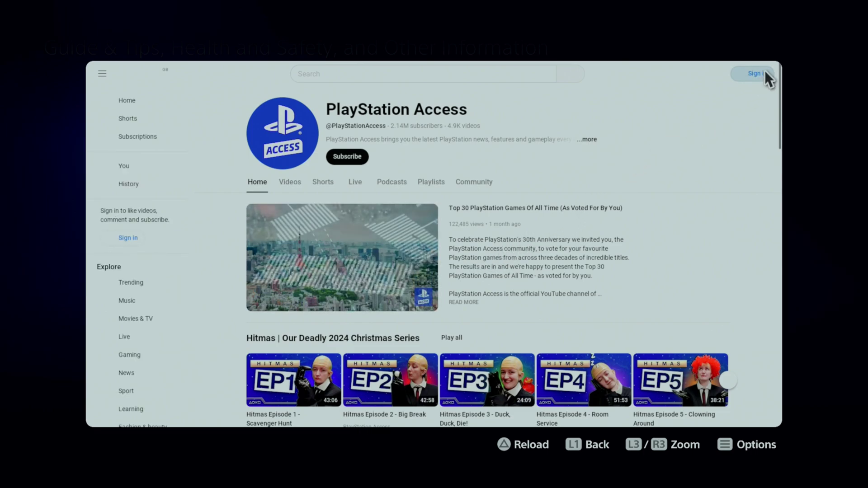
- Use the Sign in button at the top right of the YouTube channel page
left_click(762, 73)
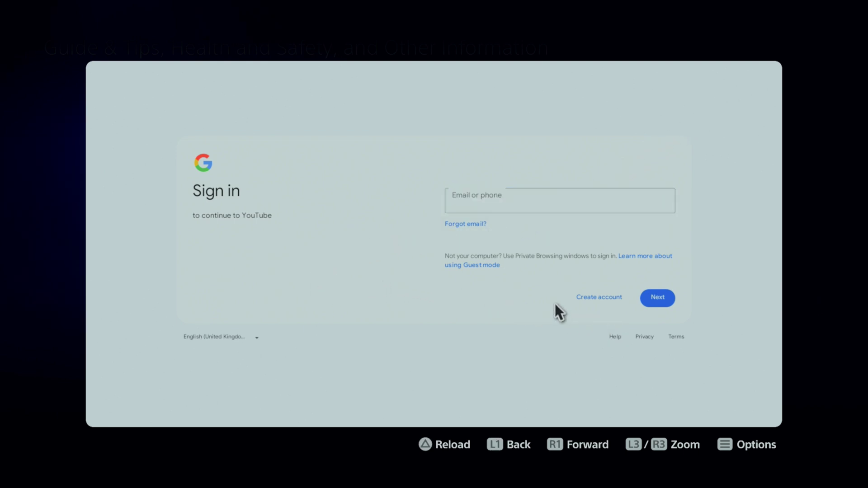
- Go to Google's Privacy Policy page from the sign-in screen
left_click(642, 336)
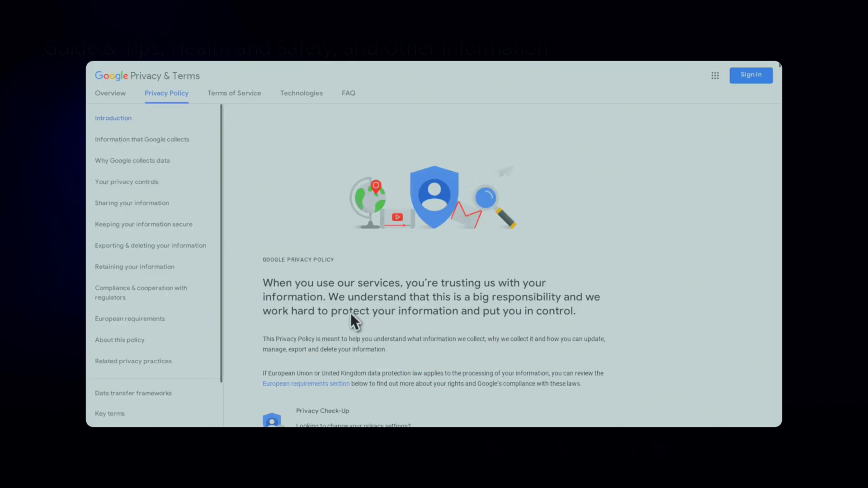
scroll(299, 309, "down", 10)
scroll(156, 300, "down", 2)
scroll(264, 273, "down", 10)
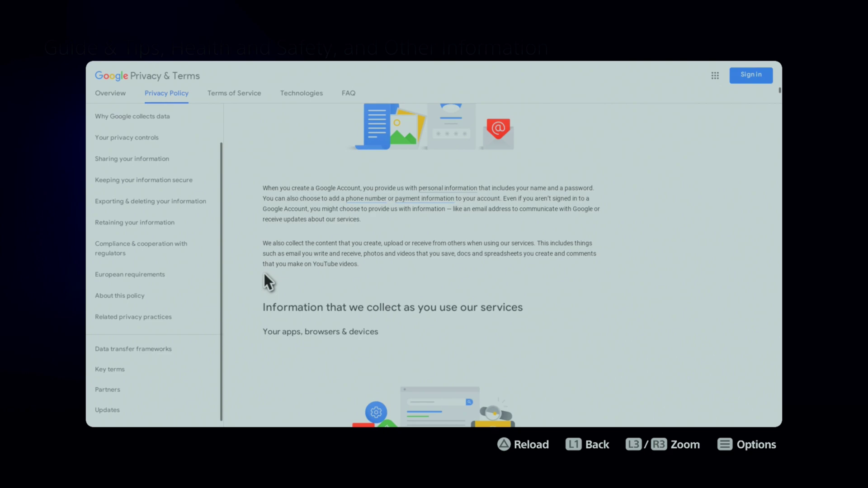
scroll(276, 269, "down", 10)
scroll(276, 269, "down", 10)
scroll(275, 270, "down", 10)
scroll(276, 270, "down", 10)
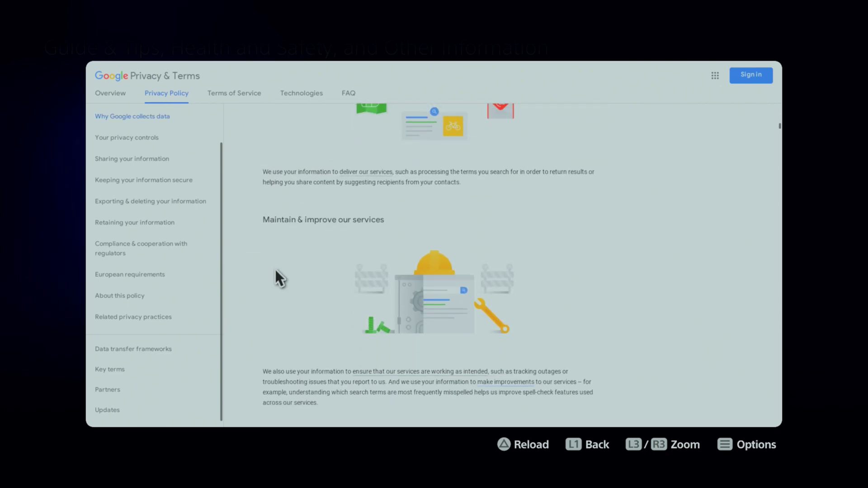
scroll(276, 270, "down", 10)
scroll(275, 270, "down", 10)
scroll(276, 270, "down", 10)
scroll(276, 270, "down", 10)
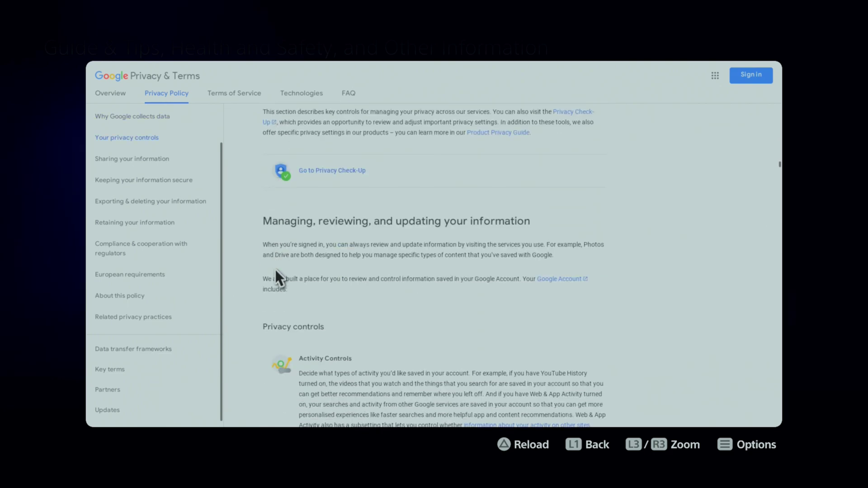
scroll(275, 269, "down", 10)
scroll(276, 269, "down", 10)
scroll(275, 269, "down", 10)
scroll(275, 269, "down", 10)
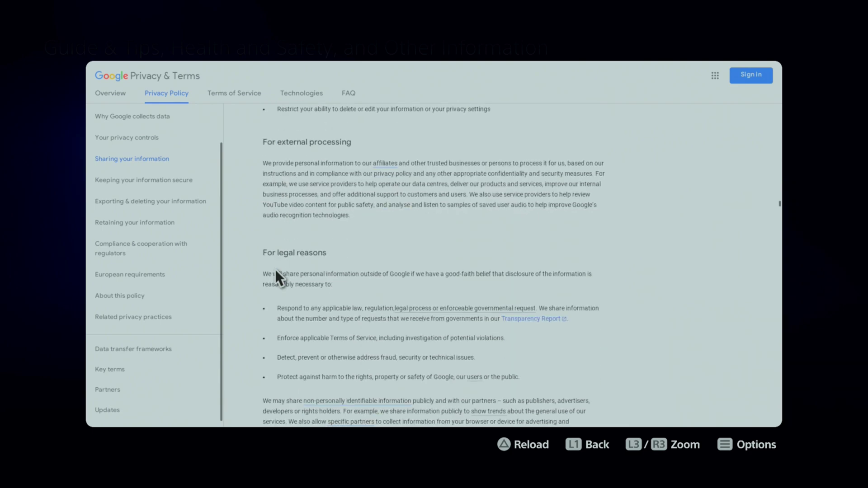
scroll(276, 269, "down", 10)
scroll(276, 269, "down", 10)
scroll(275, 277, "down", 10)
scroll(275, 277, "down", 10)
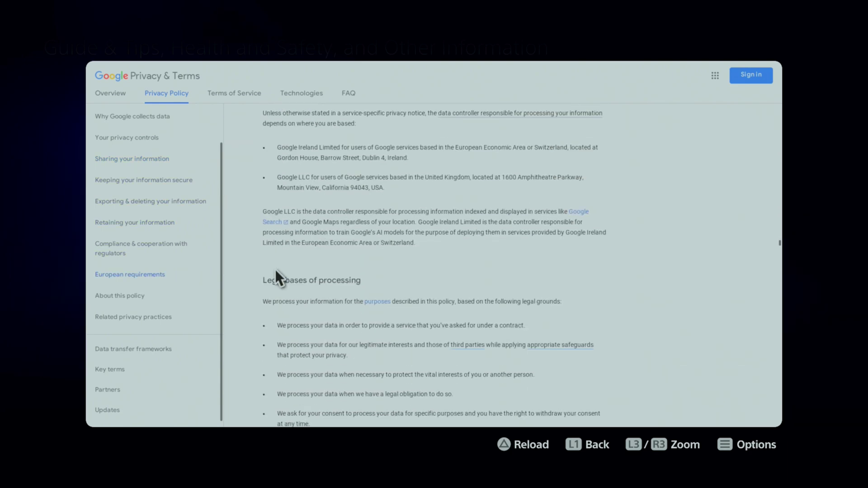
scroll(275, 277, "down", 10)
scroll(275, 277, "down", 10)
scroll(275, 269, "down", 10)
scroll(276, 269, "down", 10)
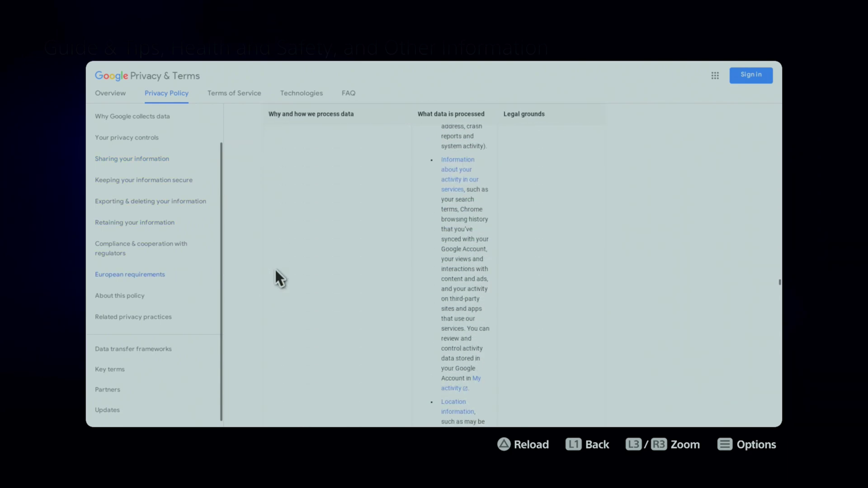
scroll(275, 270, "down", 10)
scroll(275, 270, "down", 10)
scroll(275, 270, "down", 10)
scroll(275, 270, "down", 10)
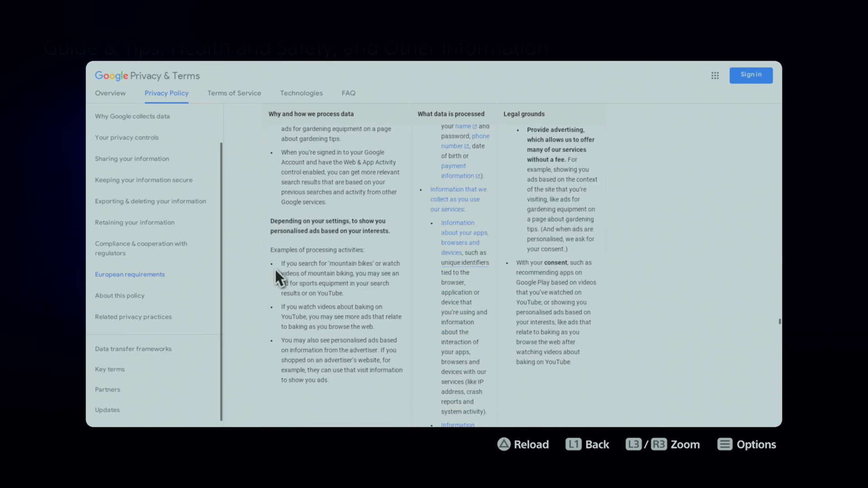
scroll(275, 270, "down", 10)
scroll(275, 270, "down", 10)
scroll(276, 270, "down", 10)
scroll(275, 269, "down", 10)
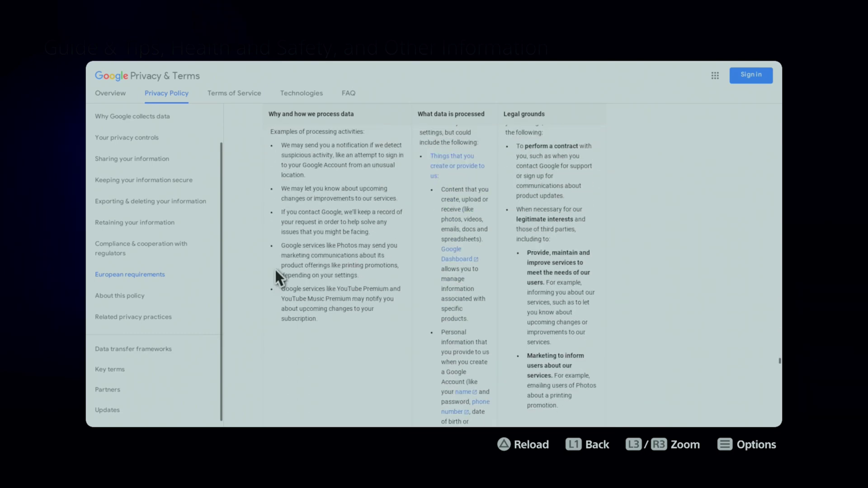
scroll(276, 269, "down", 10)
scroll(275, 269, "down", 10)
scroll(275, 269, "down", 10)
scroll(275, 270, "down", 10)
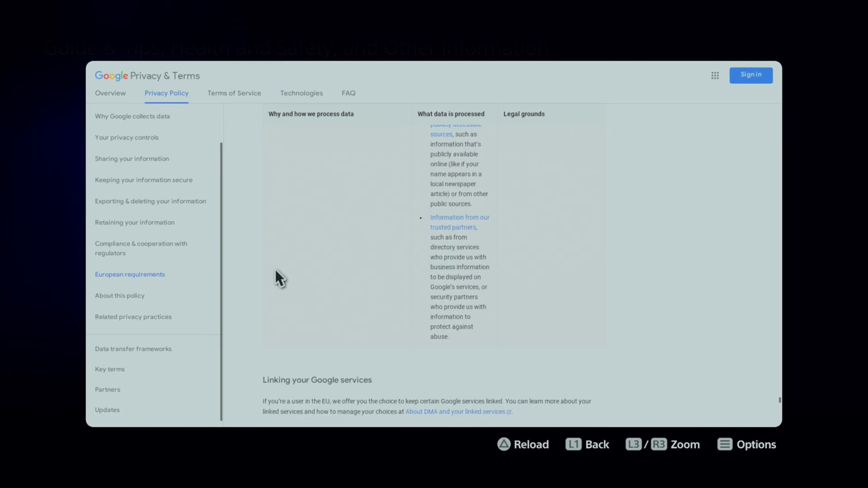
scroll(275, 270, "down", 10)
scroll(275, 270, "down", 10)
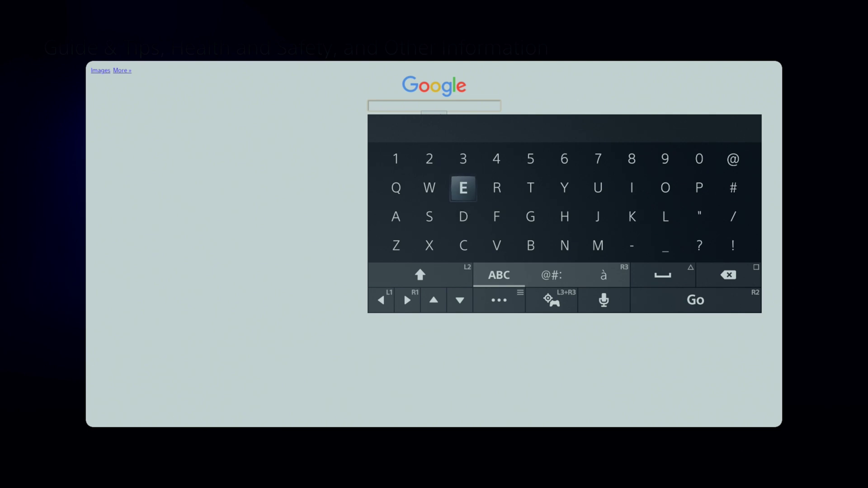
type("E")
key("Up")
key("Up")
key("Left")
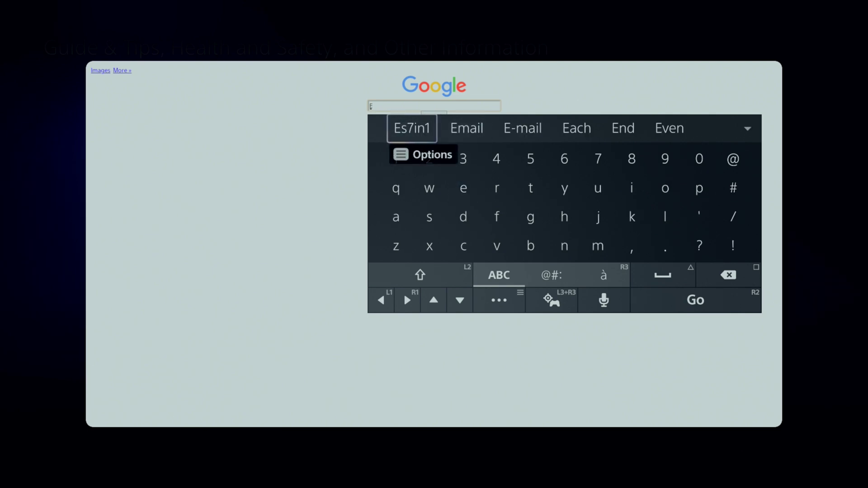
- Search Google for 'Es7in1', accepting the on-screen keyboard suggestion
key("Return")
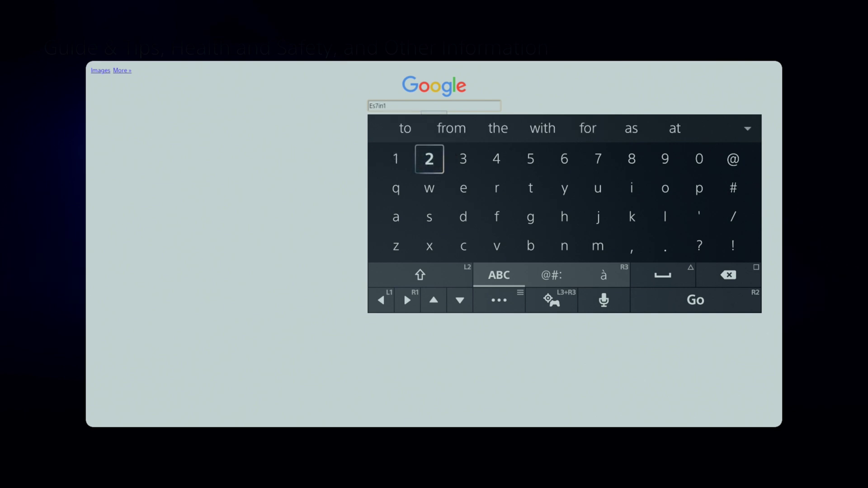
key("Return")
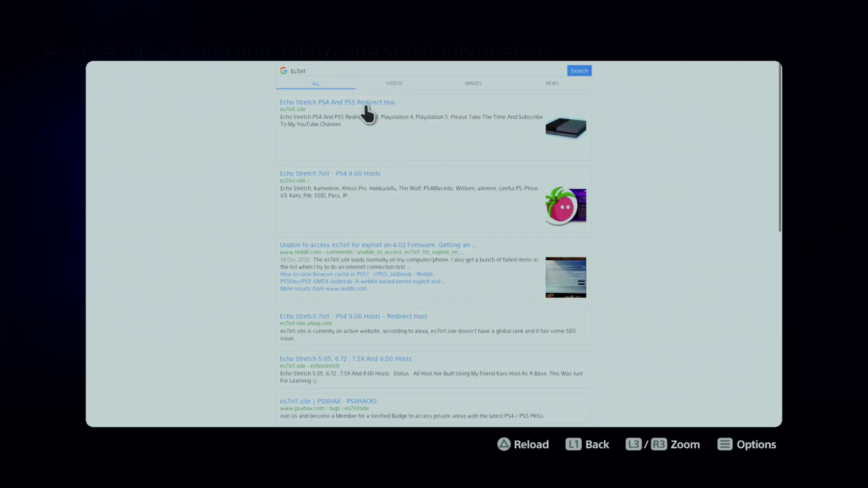
- Go to the 'Echo Stretch PS4 And PS5 Redirect Host' search result
left_click(365, 106)
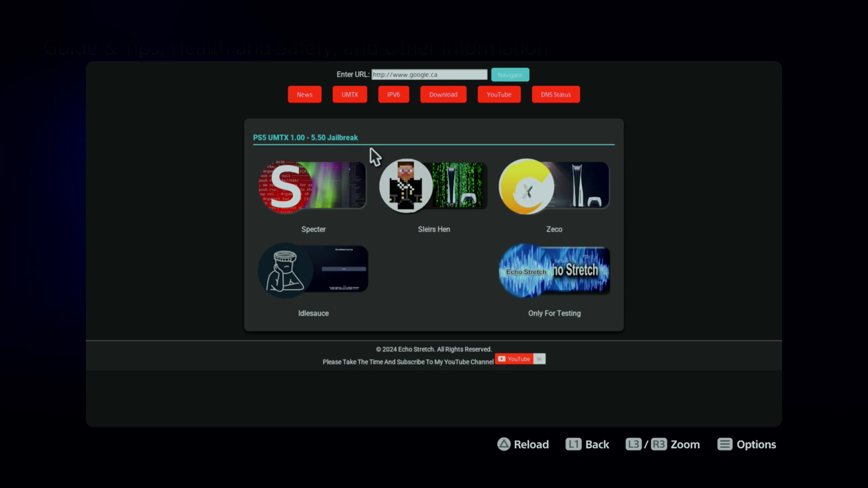
- Launch the Zeco payload and start Jailbreak, dismissing the firmware 10.4 unsupported alerts
left_click(546, 198)
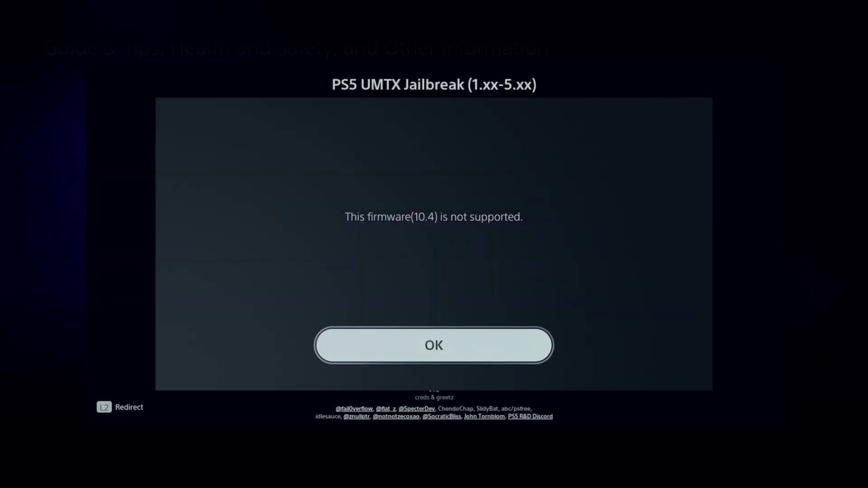
key("Return")
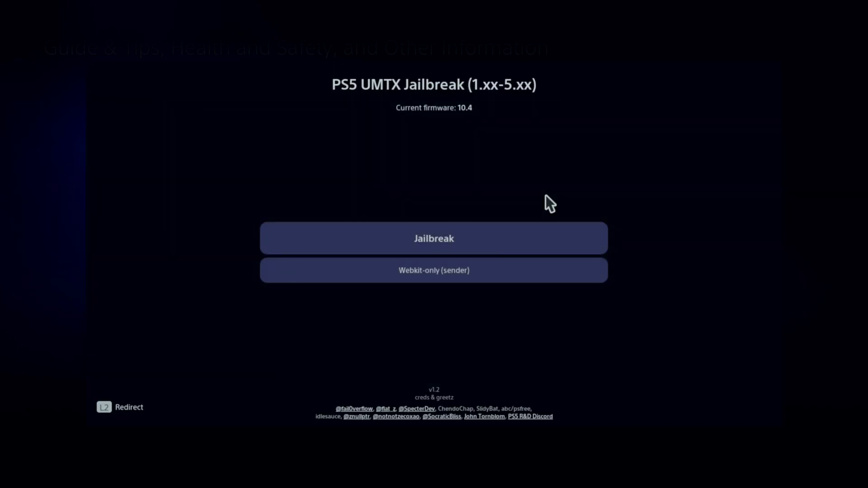
left_click(452, 240)
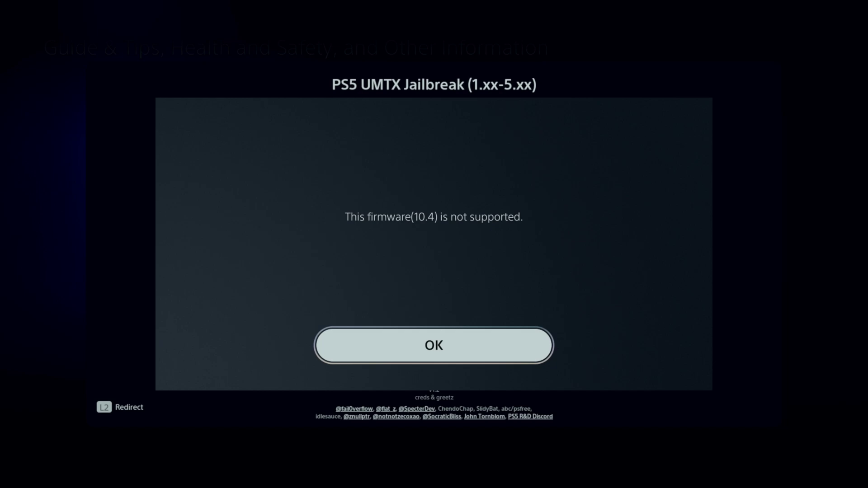
key("Return")
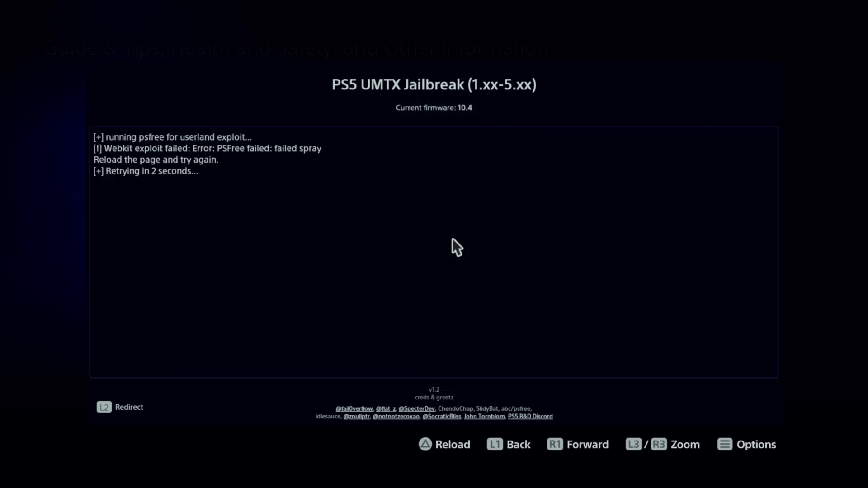
- Dismiss the remaining unsupported-firmware alerts and return to the Es7in1 results
key("Return")
key("Return")
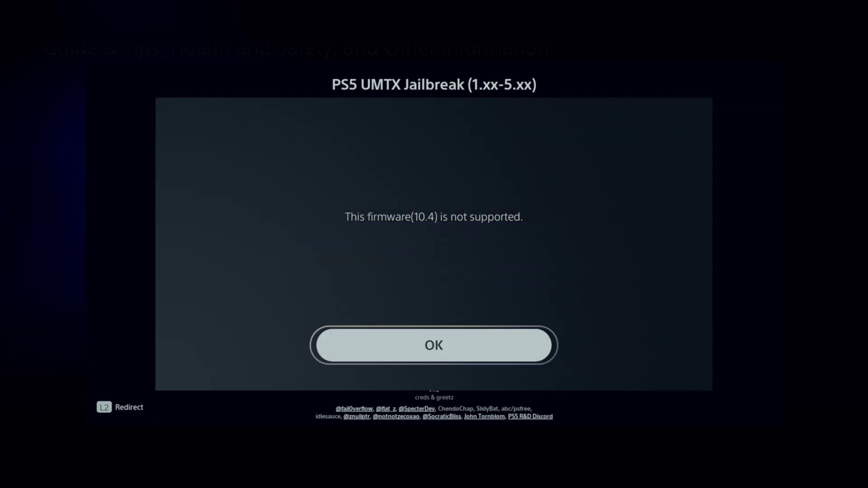
key("Return")
key("alt+Left")
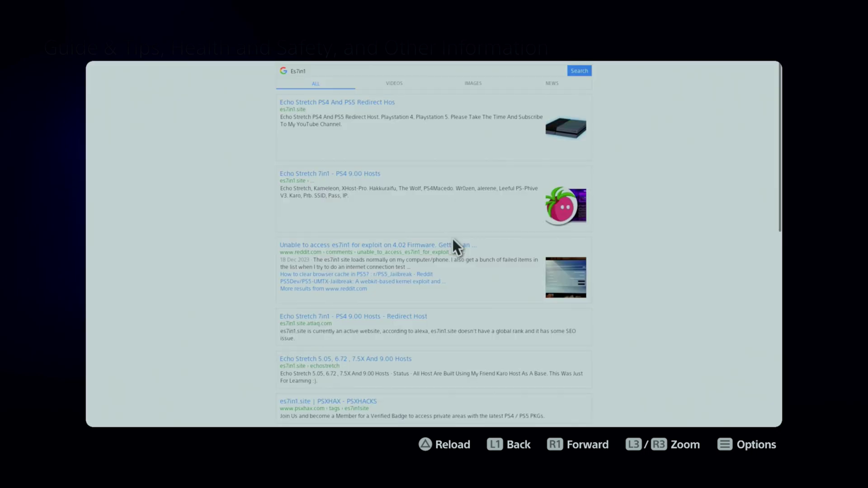
- Reopen Echo Stretch, run the Sleirs Hen jailbreak, and dismiss the firmware alert and PSFree spray error
left_click(345, 104)
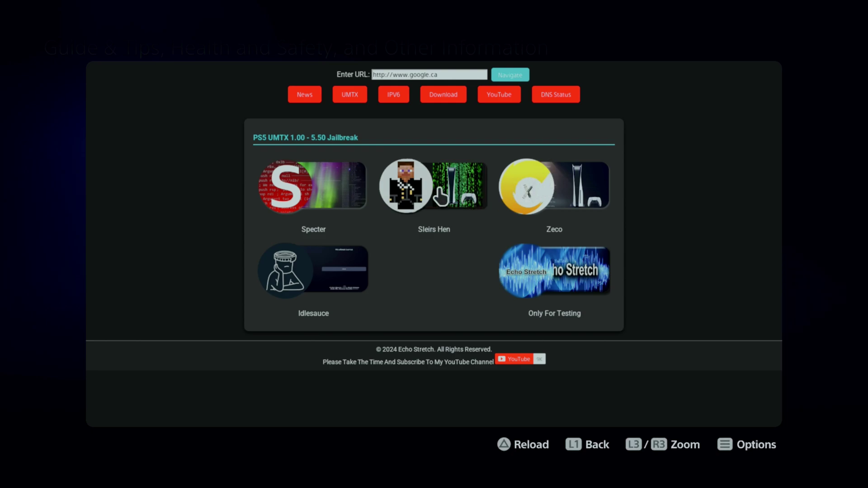
left_click(451, 193)
key("Return")
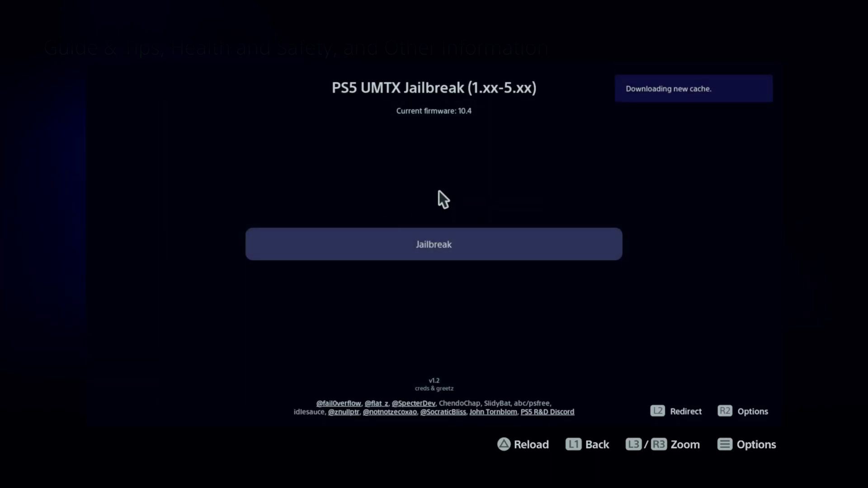
left_click(435, 243)
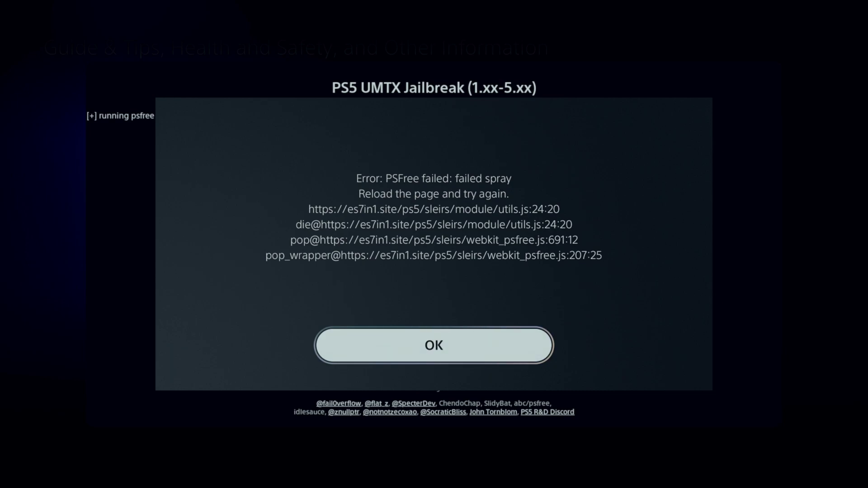
key("Return")
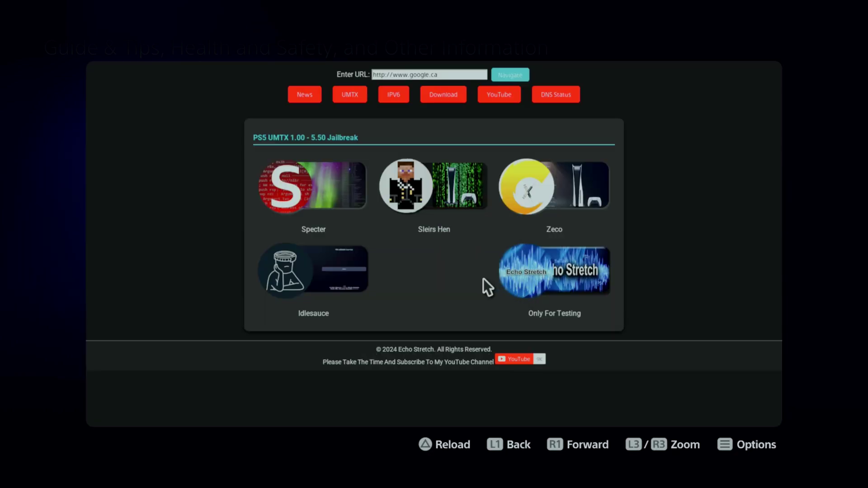
- Launch the Specter payload, dismiss the repeated firmware-not-supported alerts, and go back to Google
left_click(327, 187)
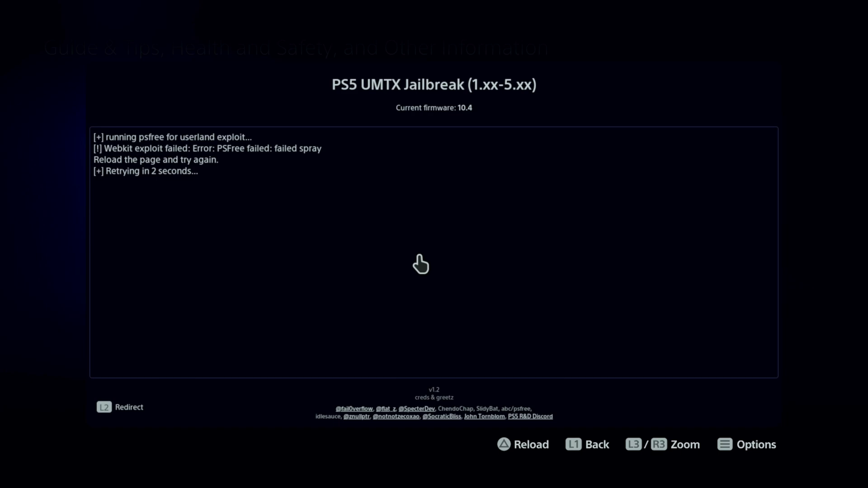
key("Return")
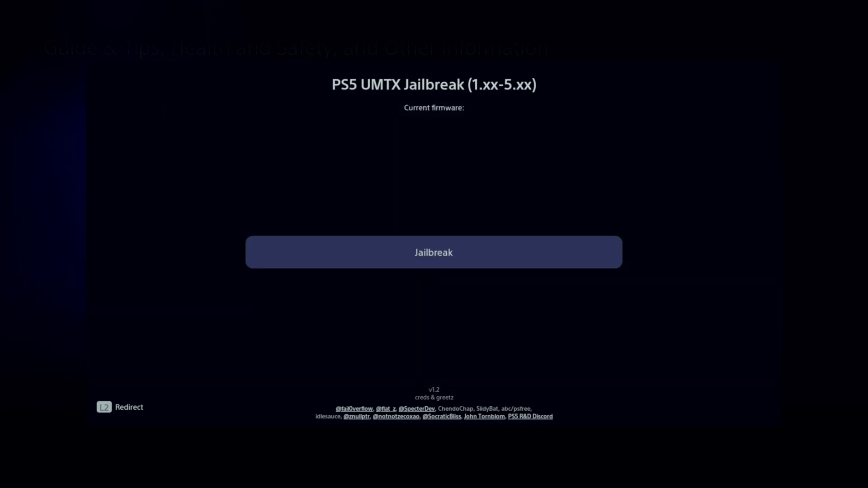
key("Return")
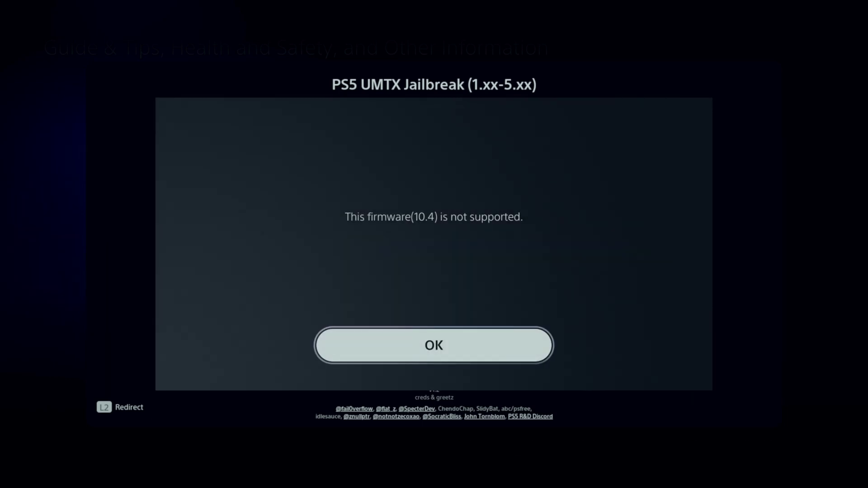
key("Return")
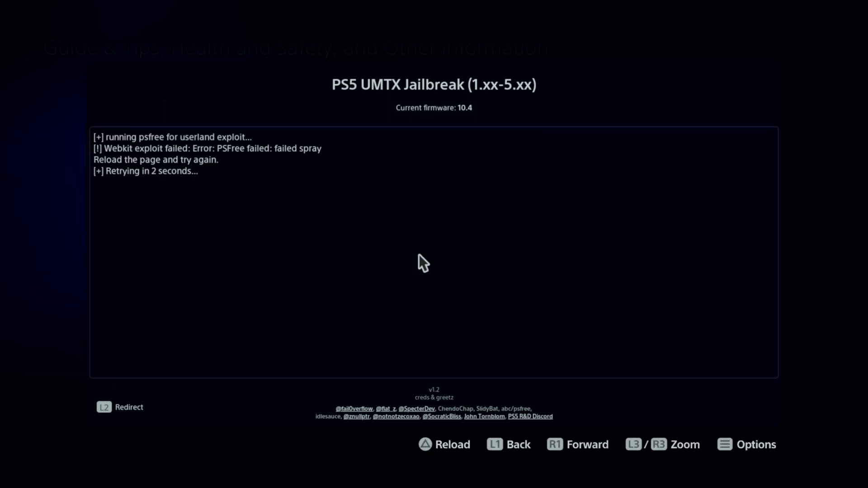
key("Return")
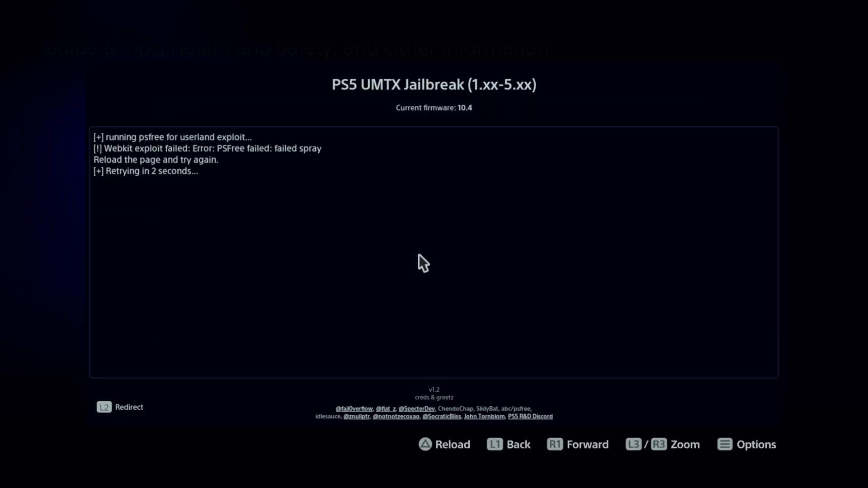
key("BackSpace")
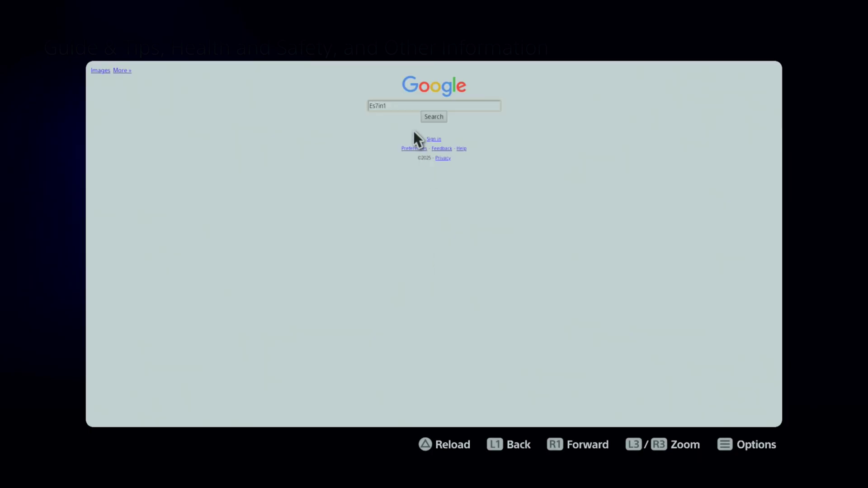
- Search Es7in1, reopen Echo Stretch, back out of the testing 404, and launch Zeco
left_click(441, 118)
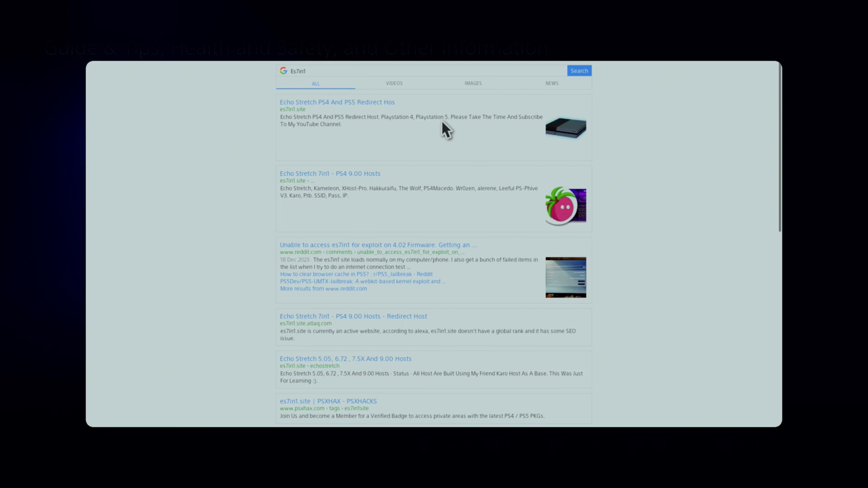
left_click(363, 101)
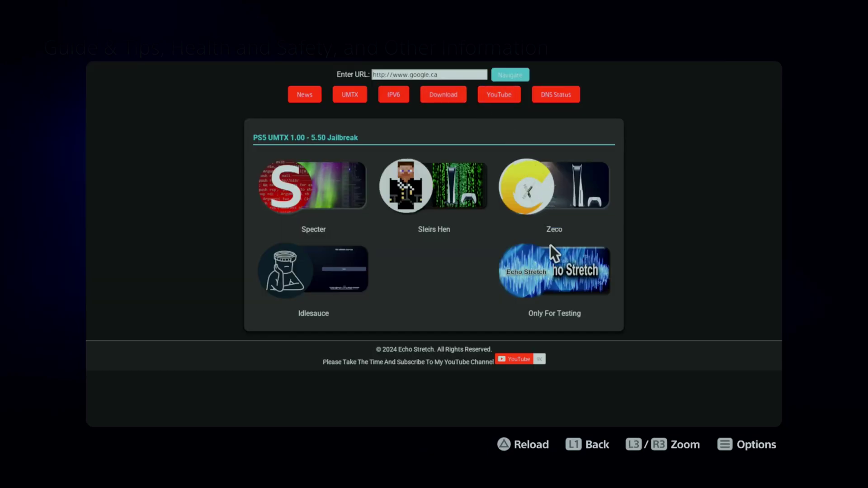
left_click(529, 255)
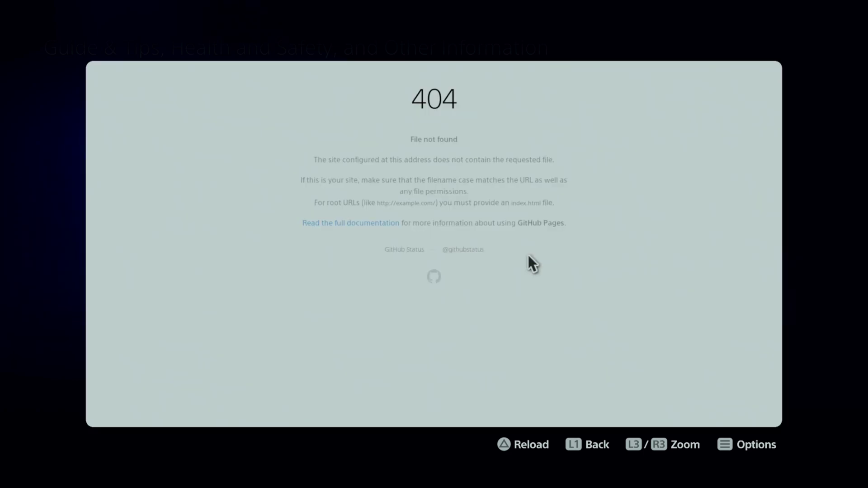
key("alt+Left")
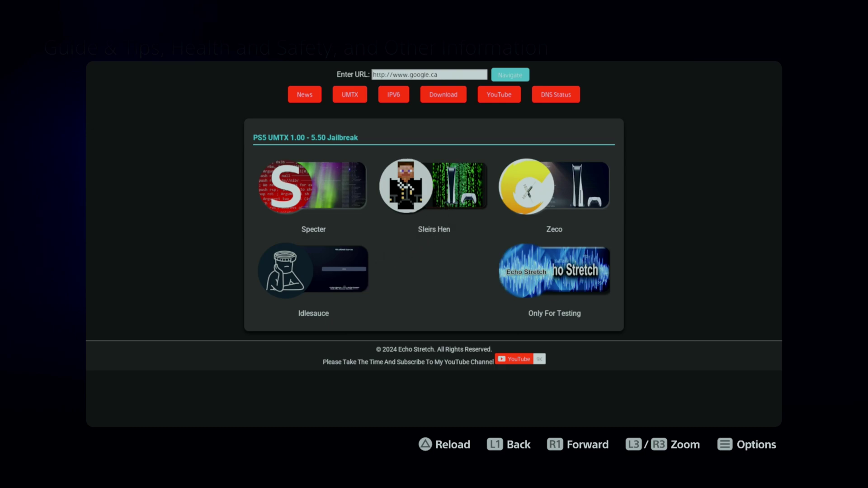
left_click(518, 184)
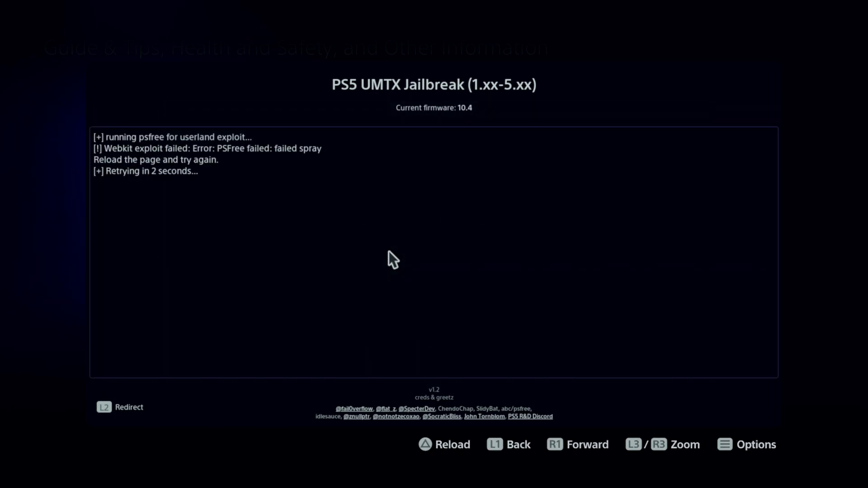
- Dismiss the Enter url prompt without navigating, returning to the Echo Stretch jailbreak menu
key("F2")
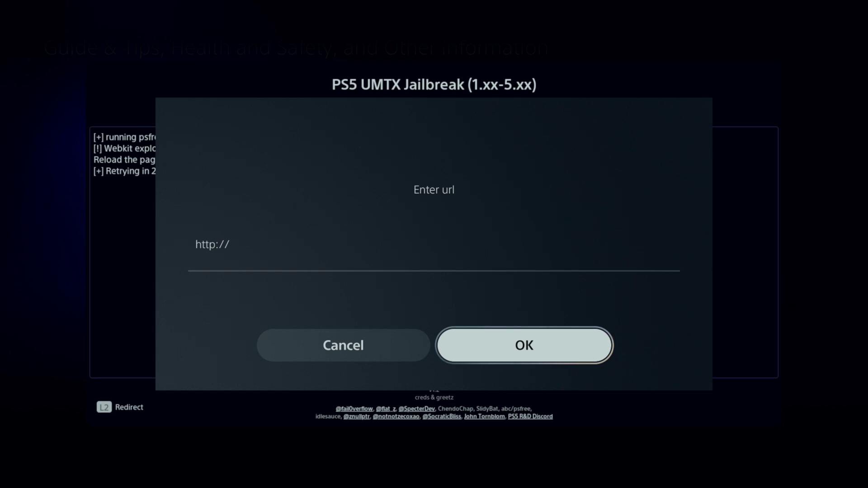
key("Left")
key("Return")
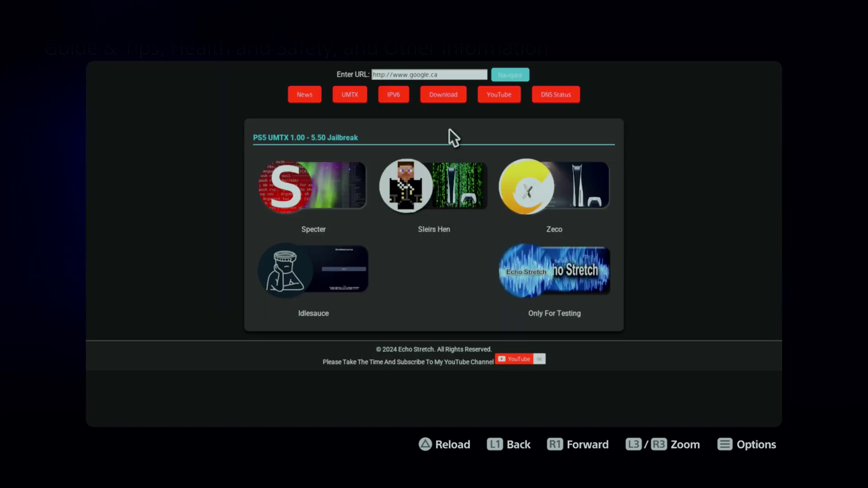
- Open the ES 7in1 ESP8266 GoldHEN download and accept MediaFire's cookie notice
left_click(441, 98)
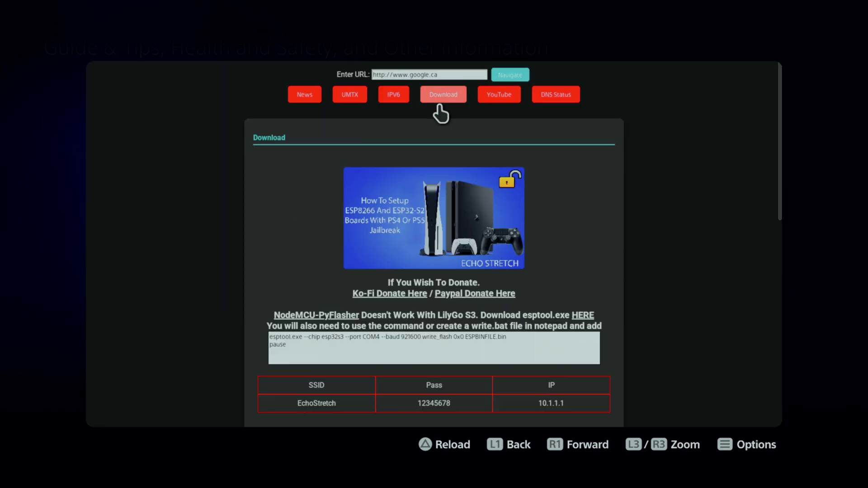
scroll(434, 163, "down", 5)
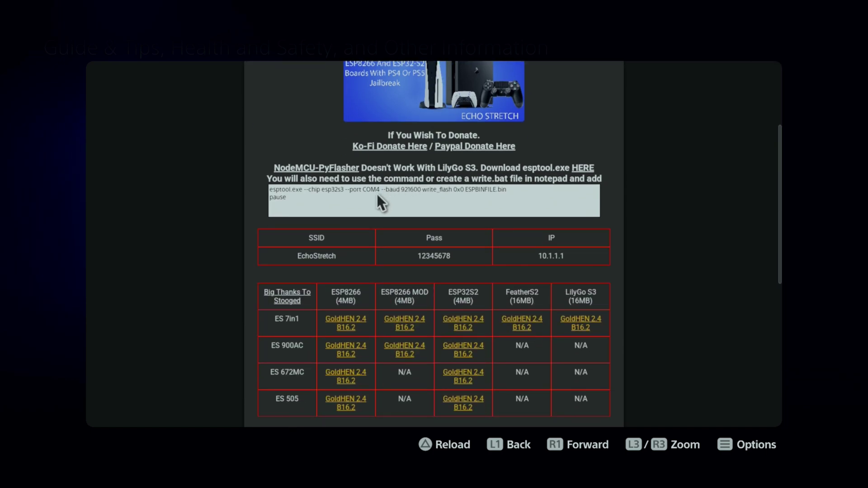
scroll(241, 236, "down", 2)
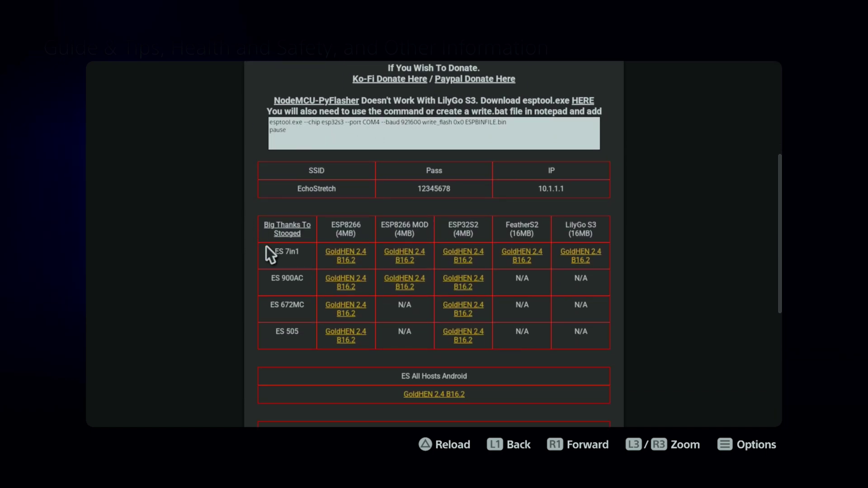
left_click(347, 253)
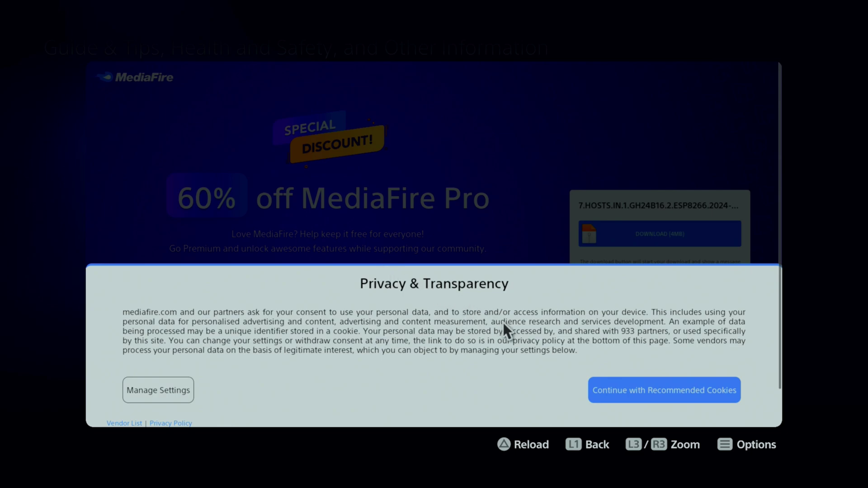
left_click(631, 392)
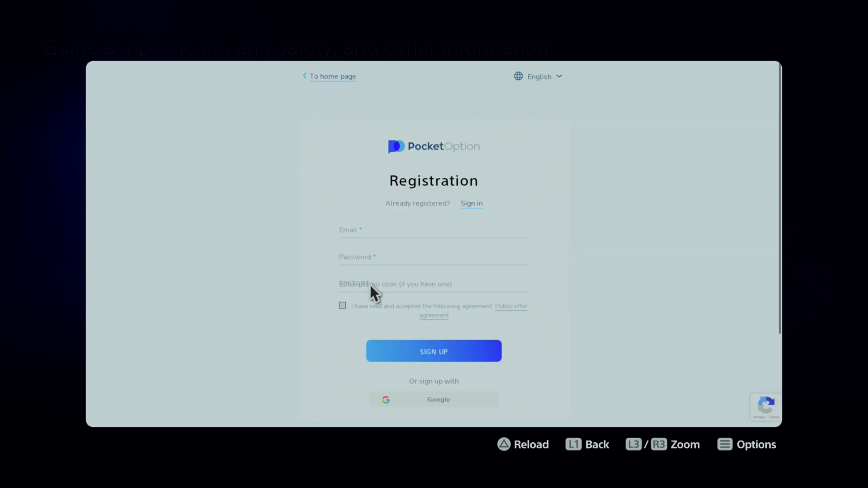
- Leave the PocketOption ad page and go back to the Echo Stretch host
key("Escape")
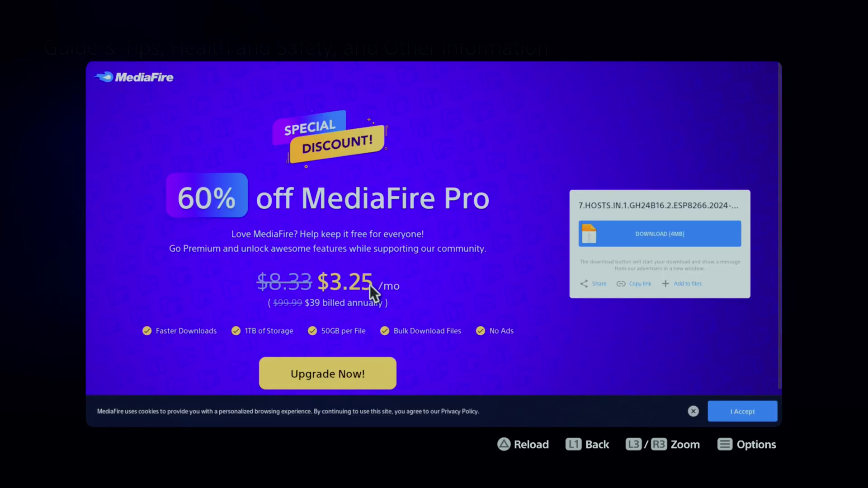
key("alt+Left")
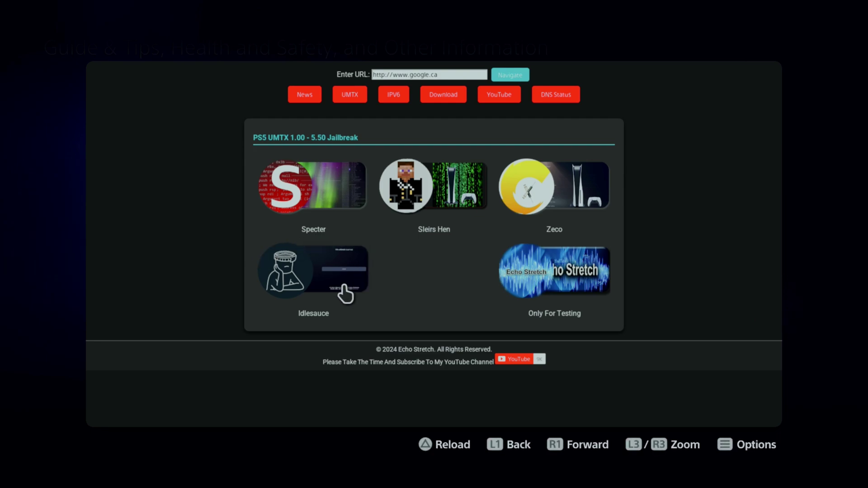
- Launch the Idlesauce jailbreak from its tile
left_click(342, 286)
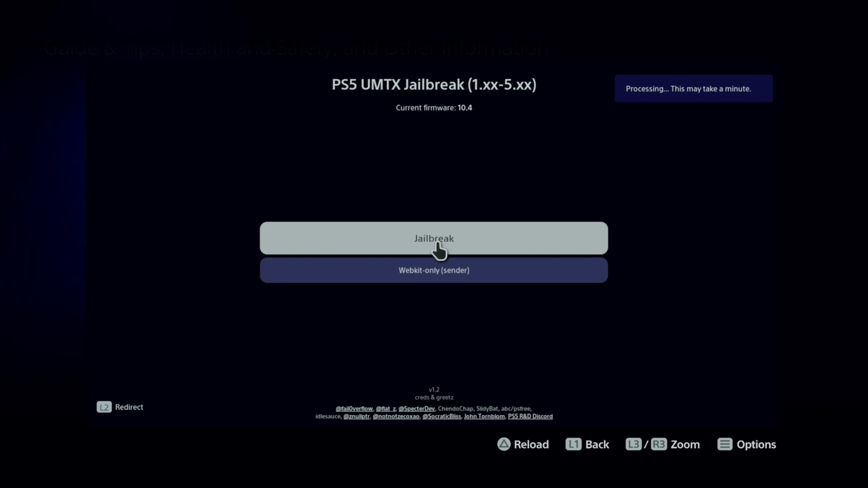
left_click(435, 245)
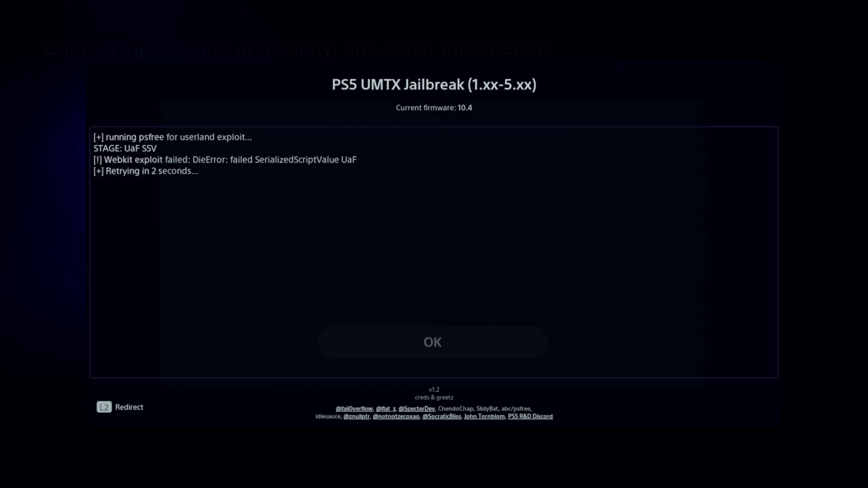
- Dismiss the three 'firmware not supported' alerts and return to the Es7in1 results
key("Return")
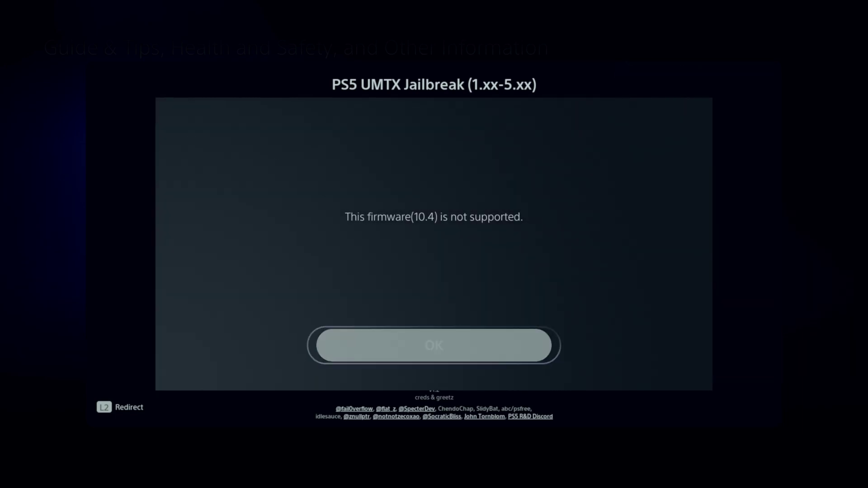
key("Return")
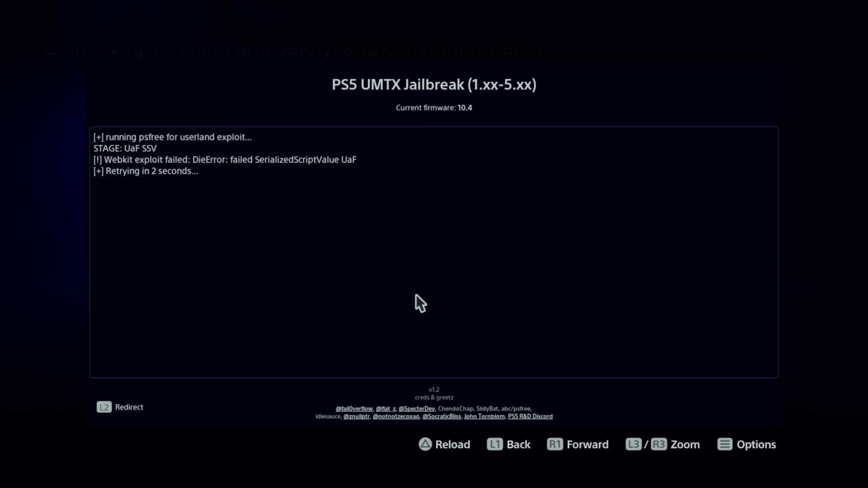
key("Return")
key("alt+Left")
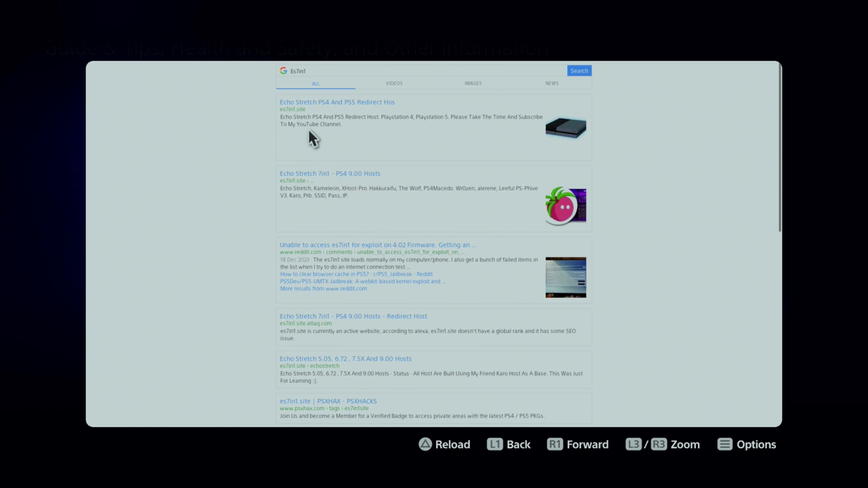
- Open the first result, Echo Stretch PS4 And PS5 Redirect Host
left_click(309, 102)
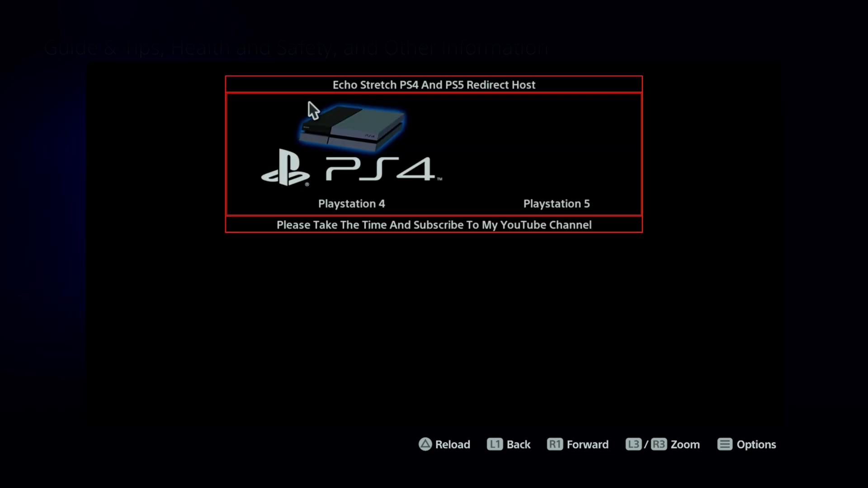